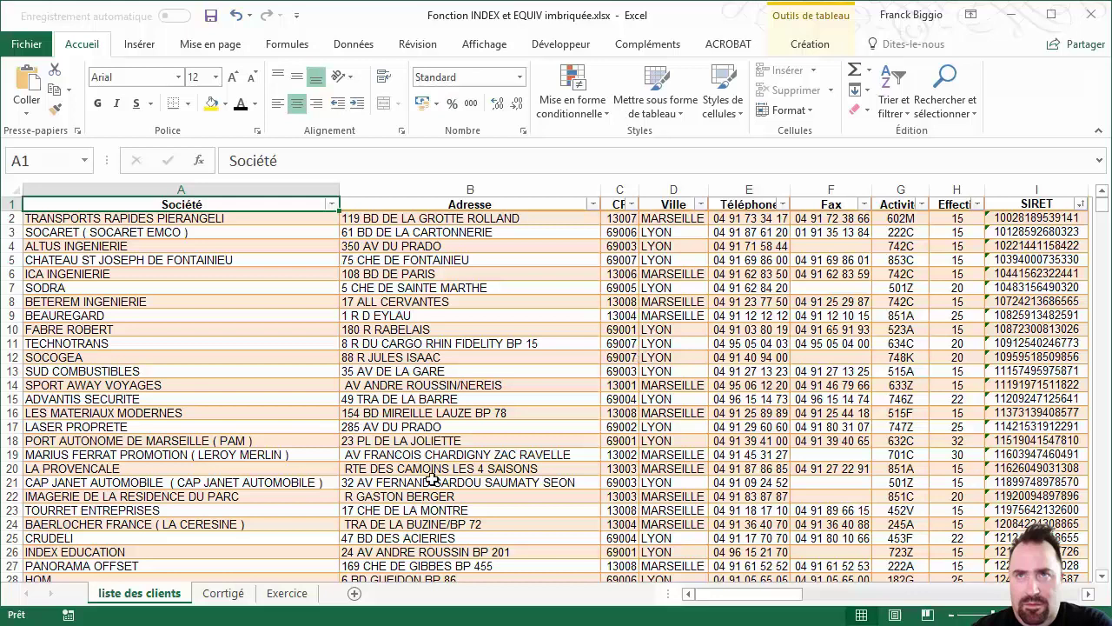
pyautogui.click(224, 594)
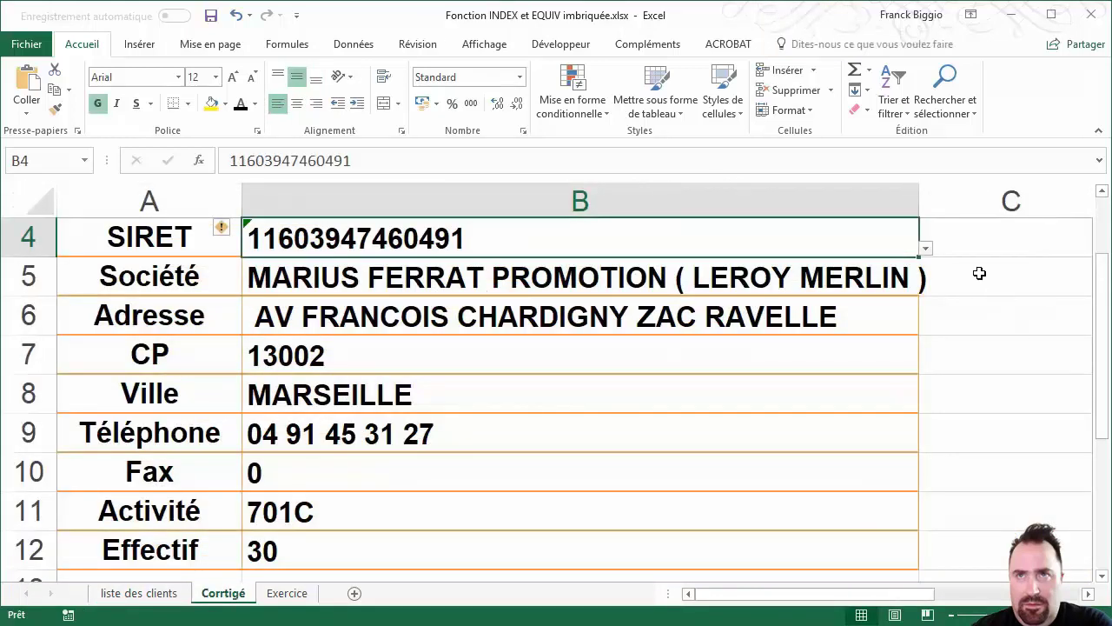
pyautogui.click(924, 249)
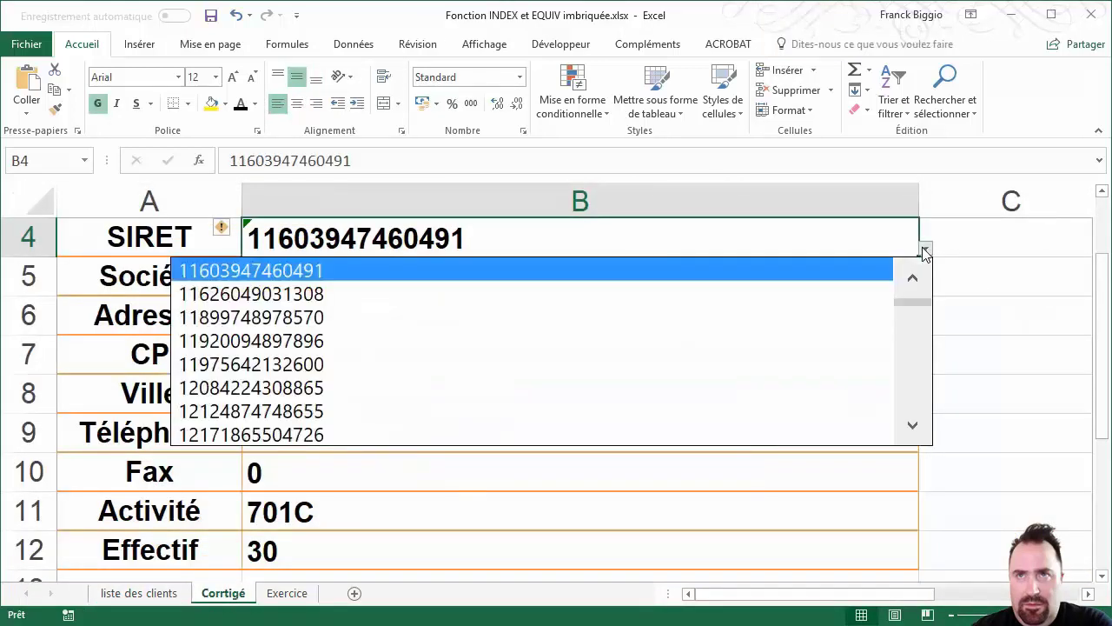
pyautogui.press('Escape')
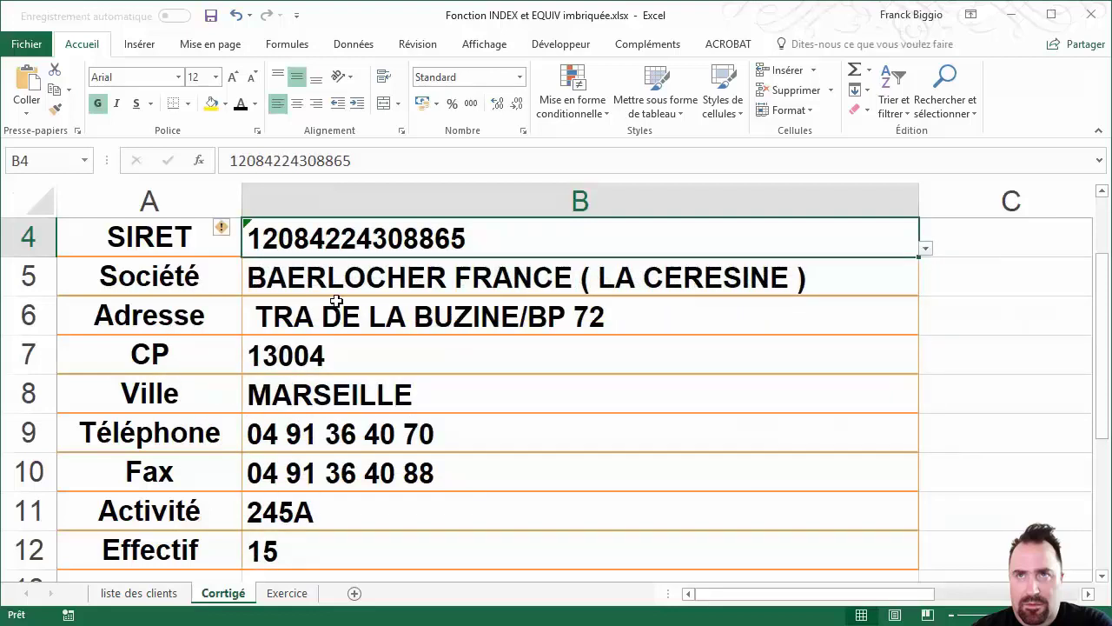
pyautogui.click(289, 592)
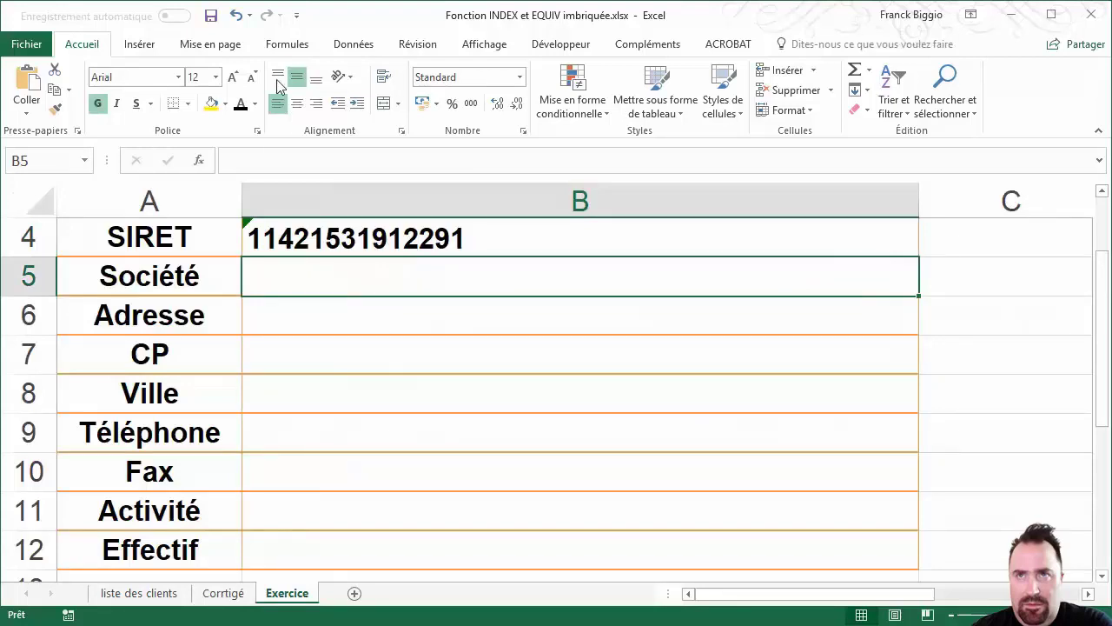
# Insert the INDEX function into B5 from Formules > Recherche et référence
pyautogui.click(296, 44)
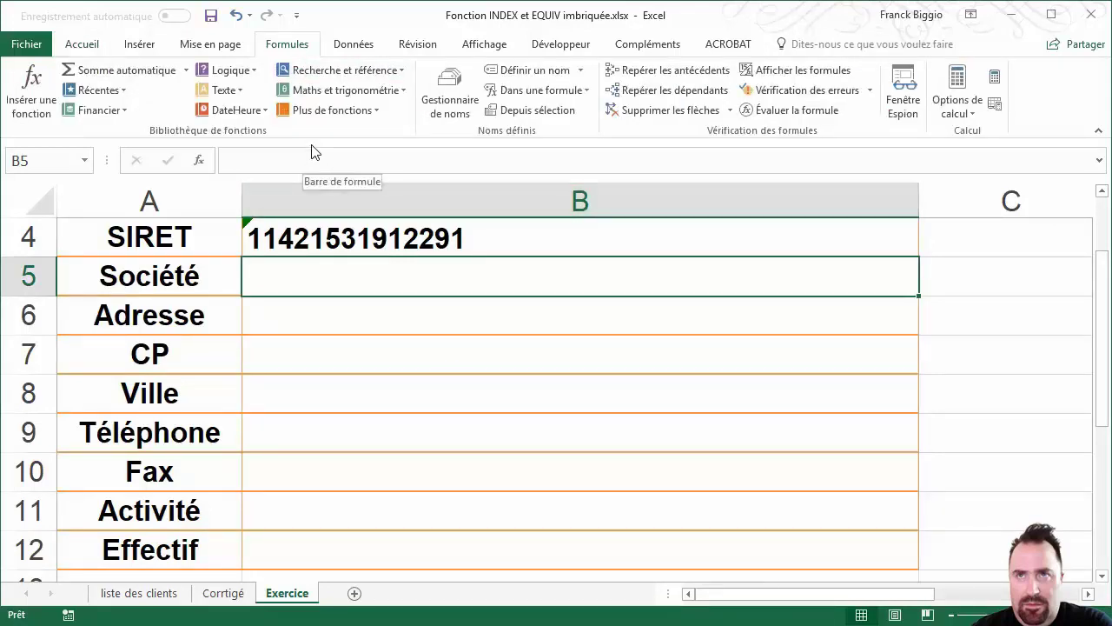
pyautogui.click(358, 73)
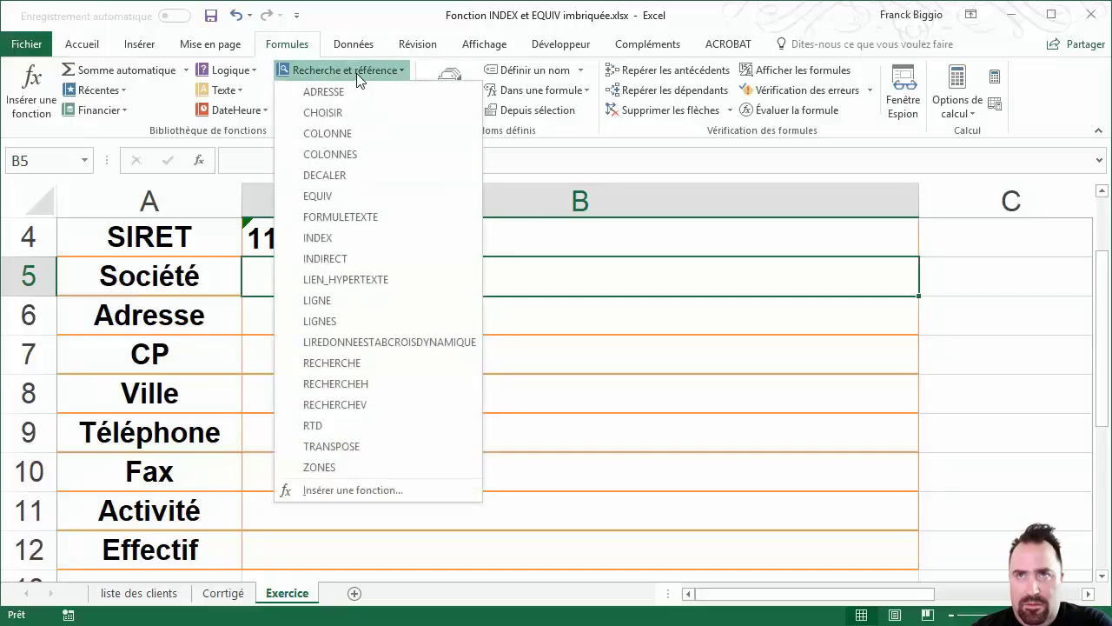
pyautogui.click(335, 239)
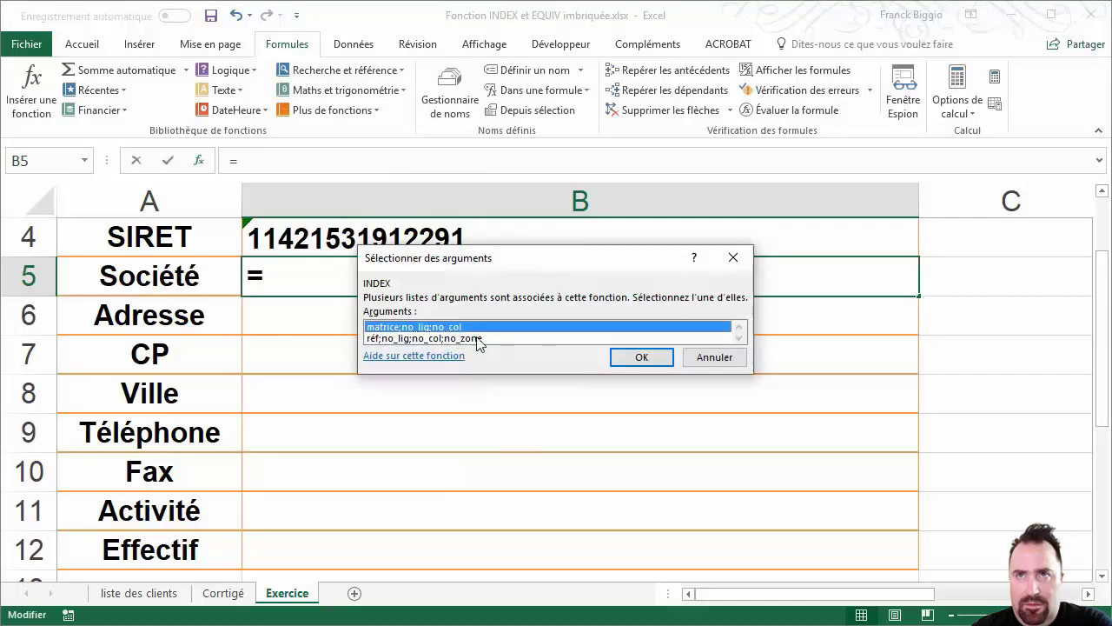
# Use INDEX's array/row/column form with the whole Client table as the array, =INDEX(Client)
pyautogui.click(645, 359)
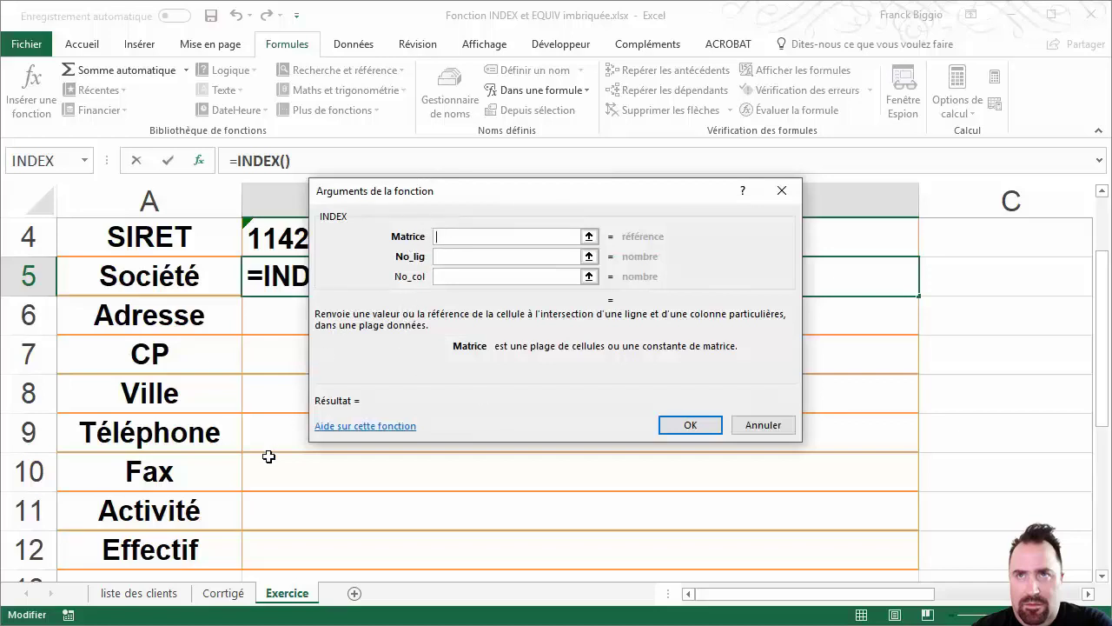
pyautogui.click(139, 600)
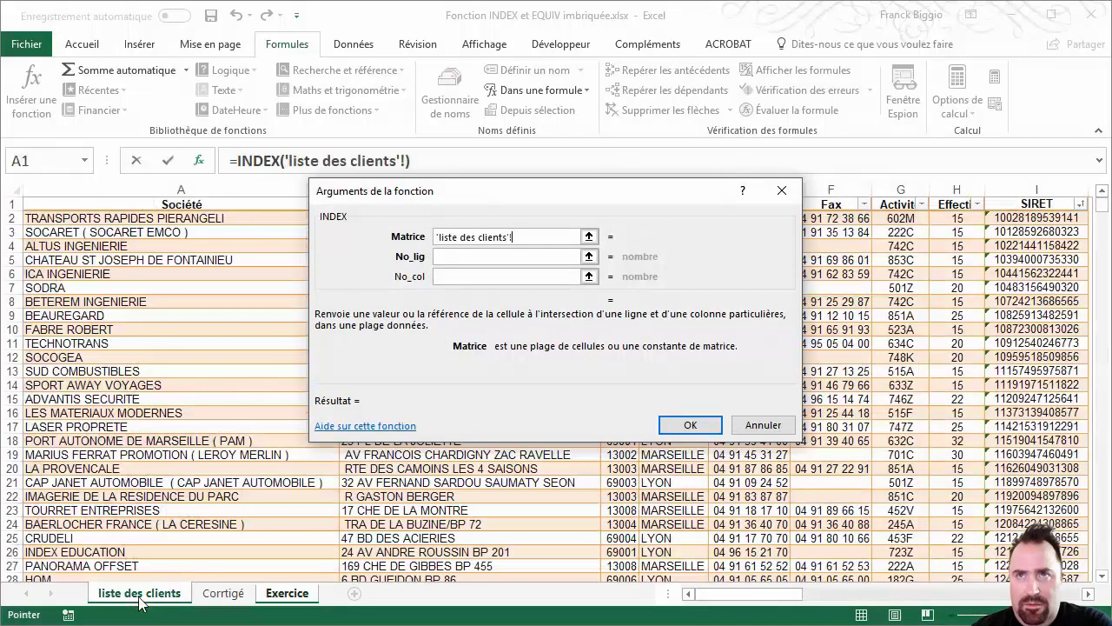
pyautogui.click(191, 230)
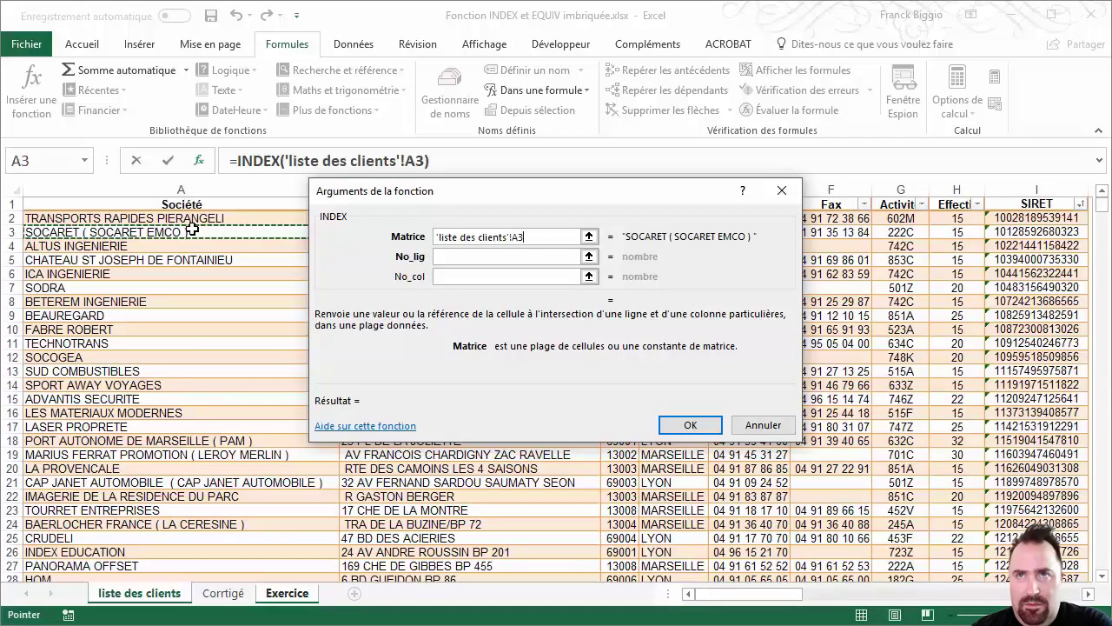
pyautogui.click(193, 222)
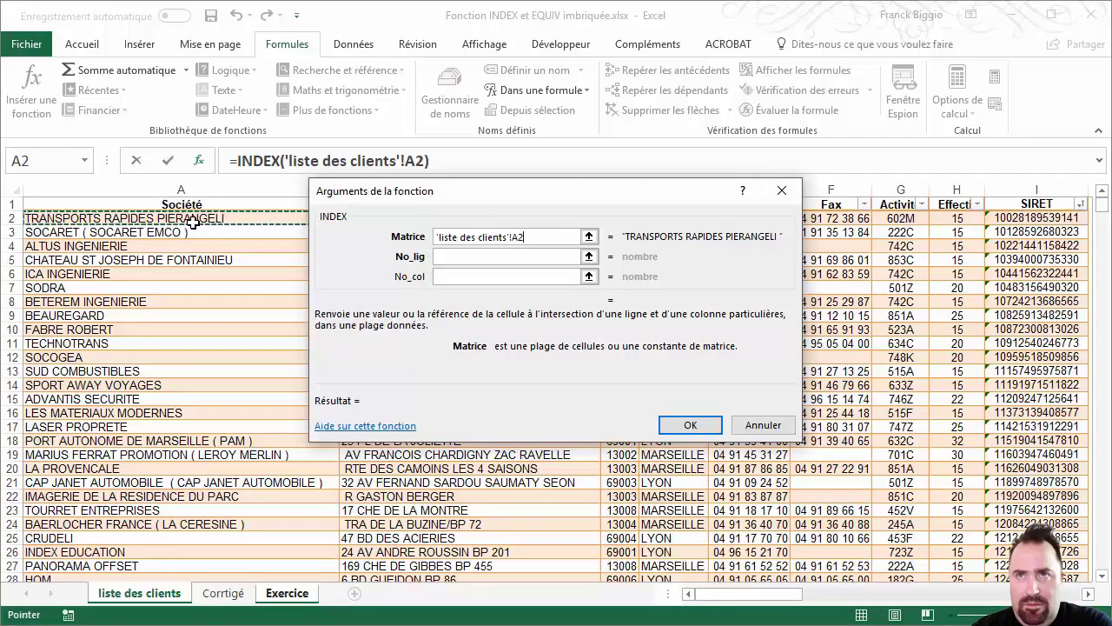
pyautogui.hotkey('ctrl', 'shift', 'Right')
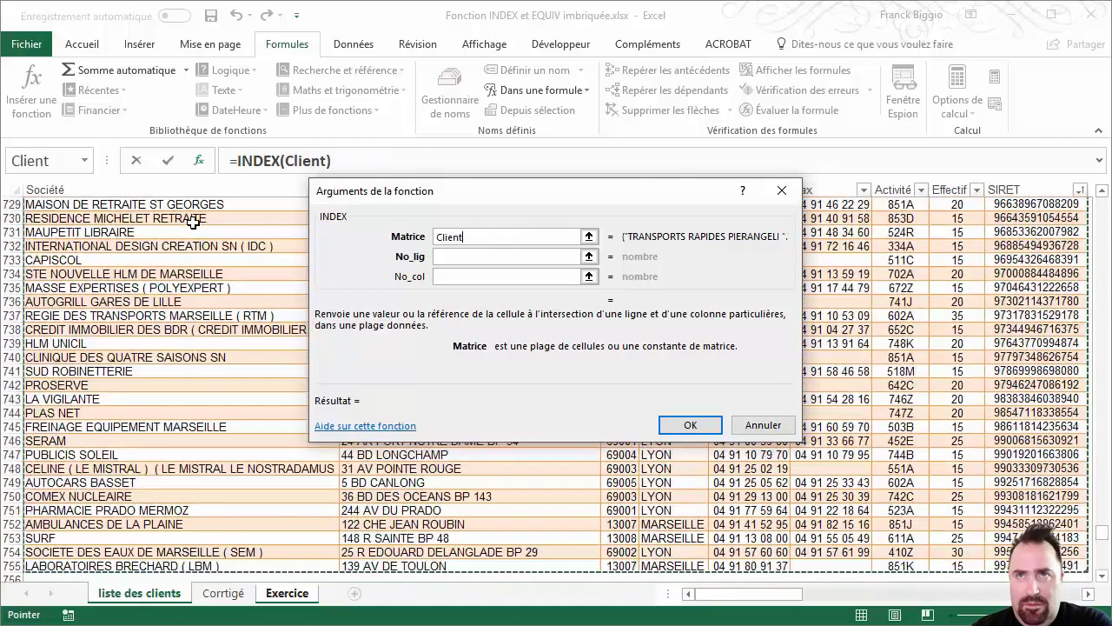
pyautogui.click(459, 256)
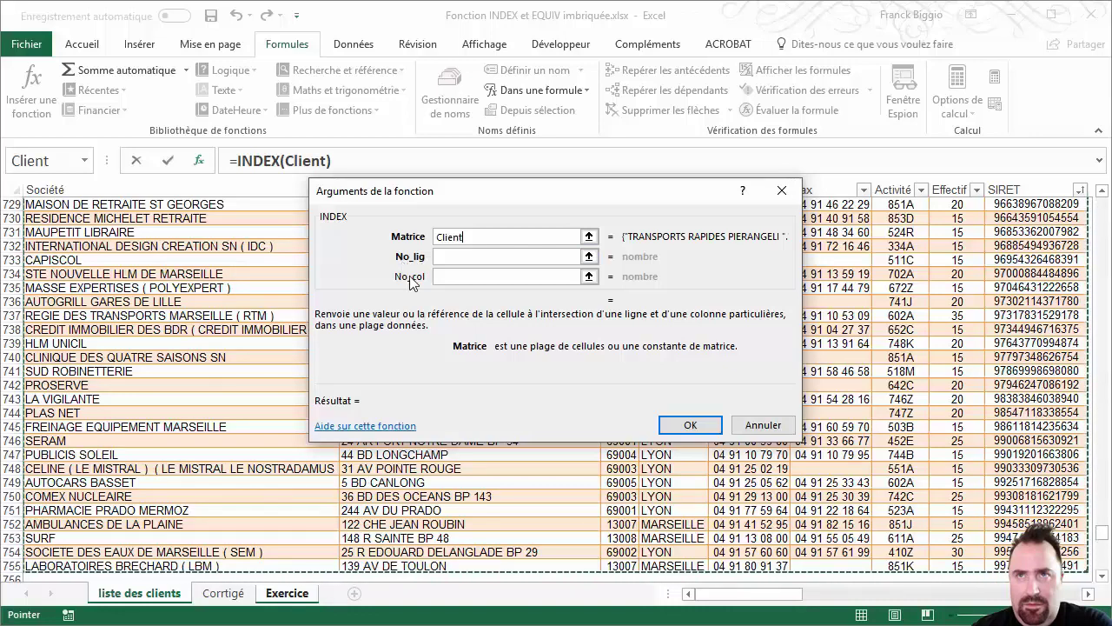
pyautogui.click(445, 257)
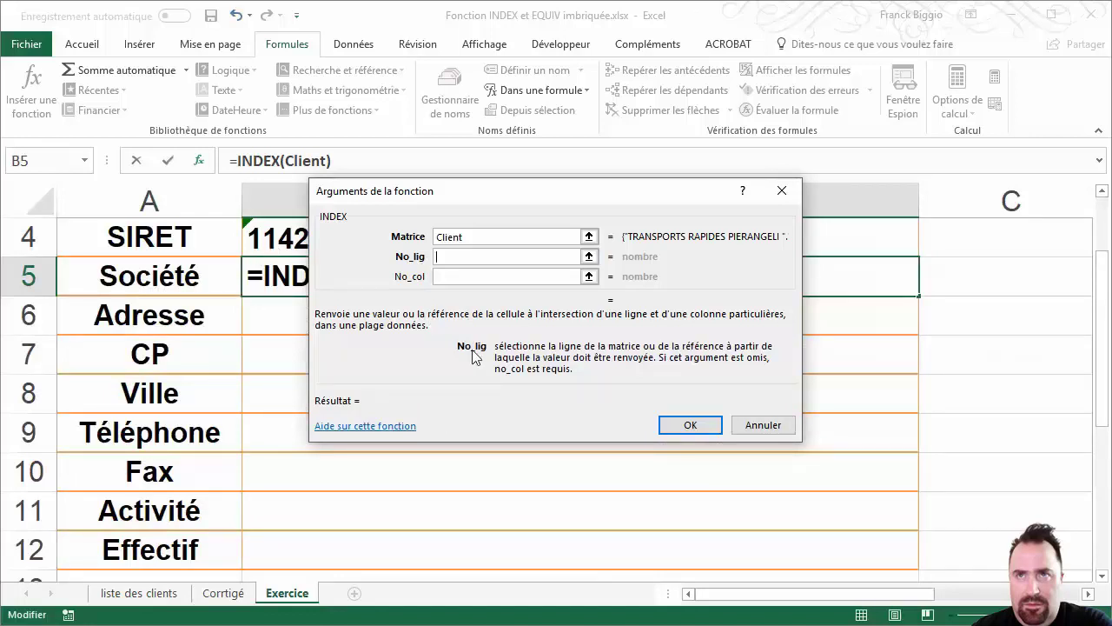
pyautogui.click(86, 160)
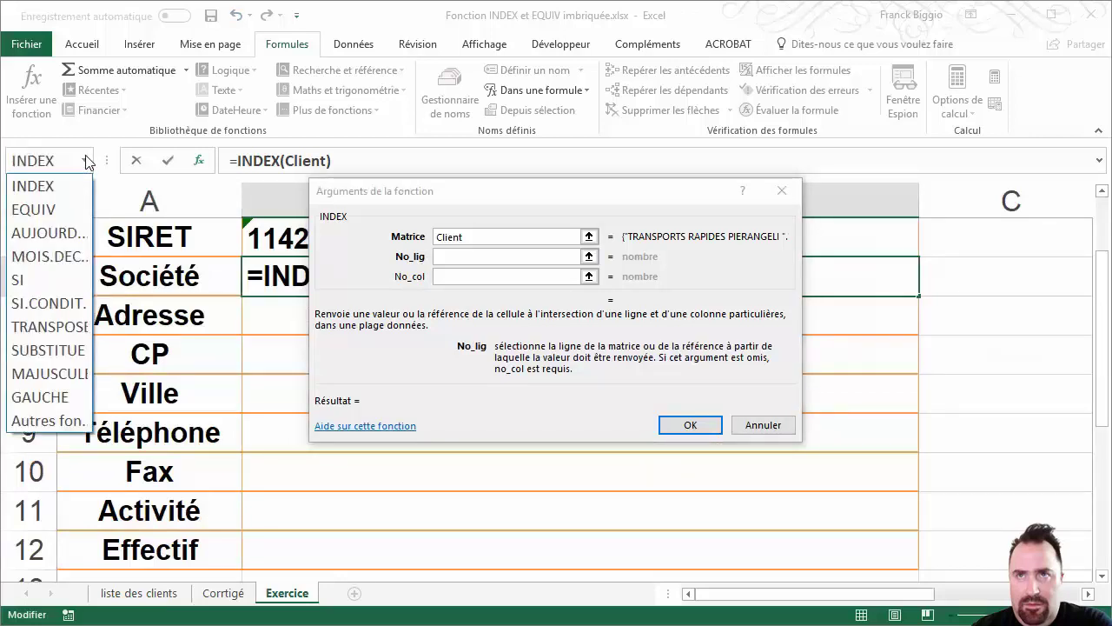
# Nest EQUIV as INDEX's row argument, looking up the absolute reference $B$4
pyautogui.click(33, 209)
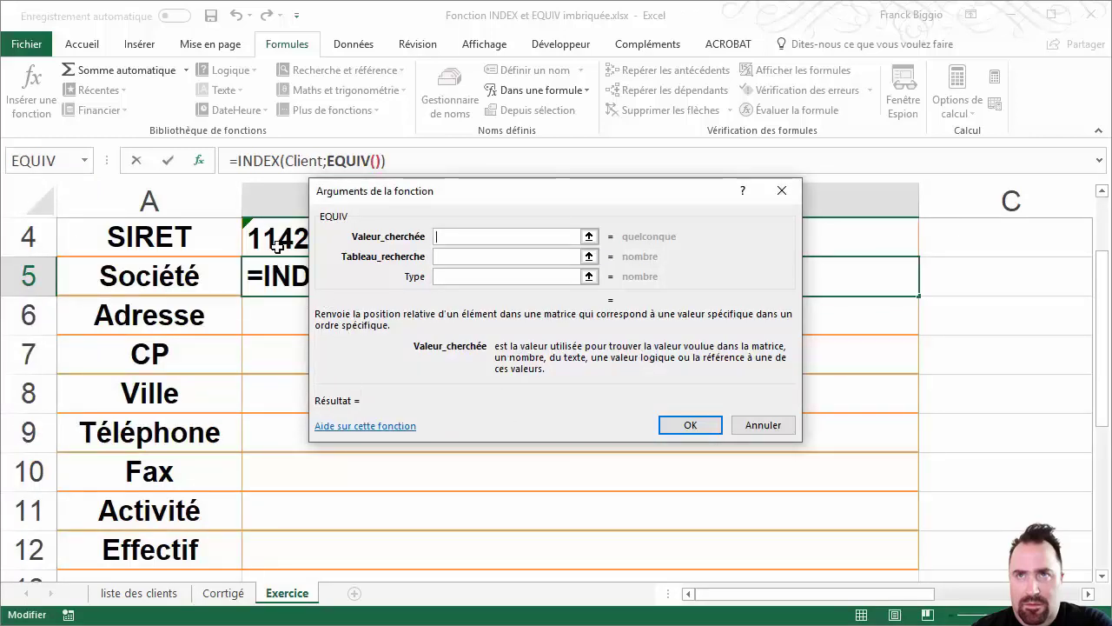
pyautogui.click(270, 241)
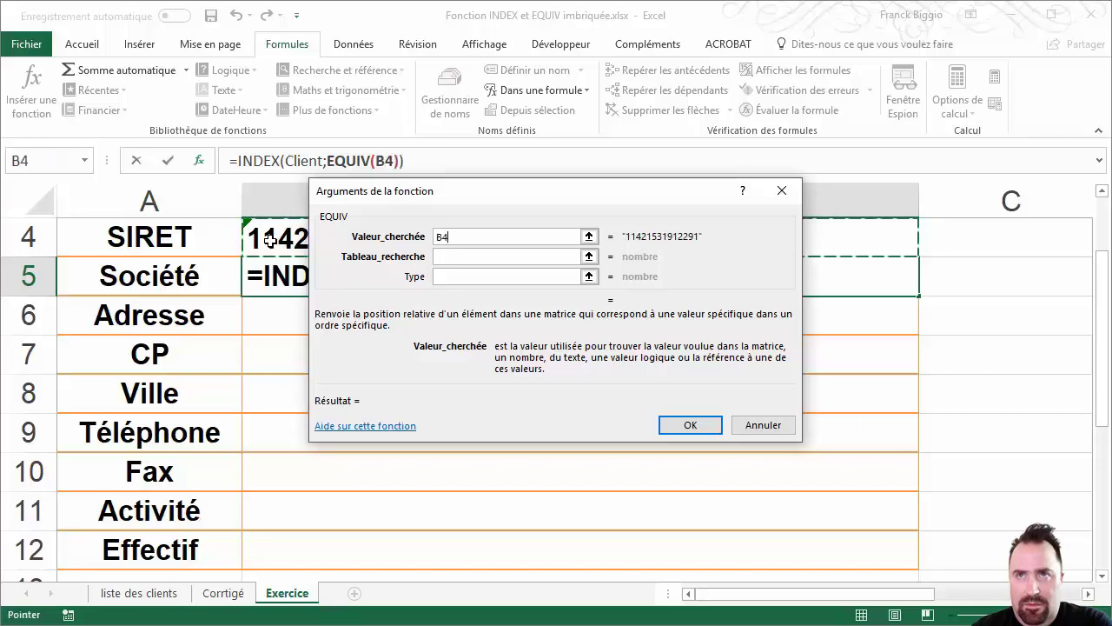
pyautogui.press('F4')
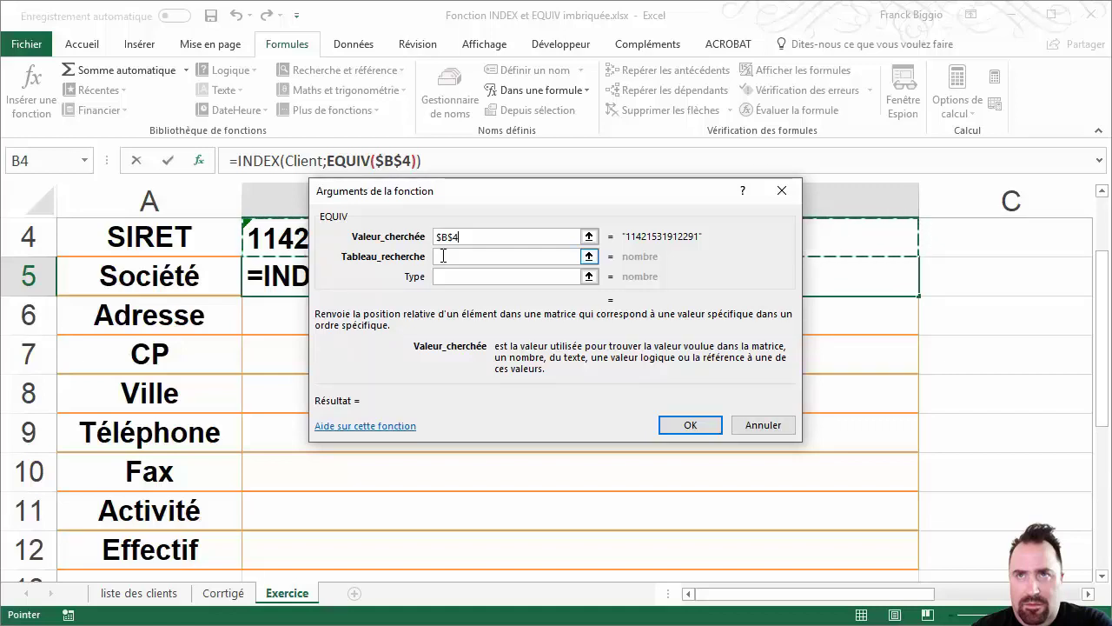
pyautogui.click(443, 256)
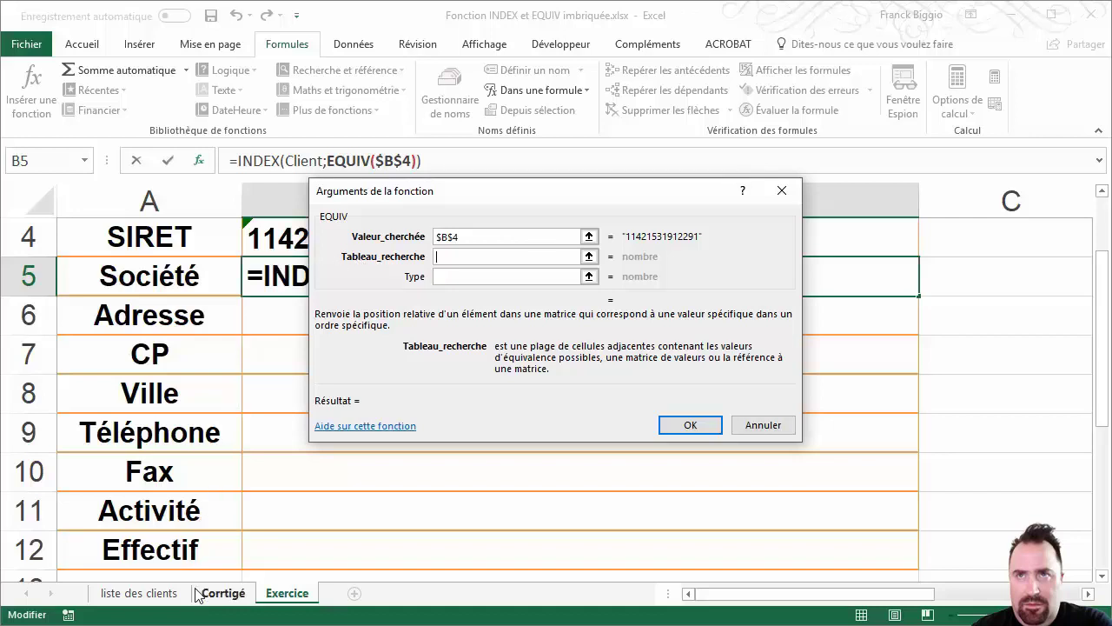
# Set EQUIV's lookup array to Client[SIRET] with match type 0, returning row 16
pyautogui.click(146, 594)
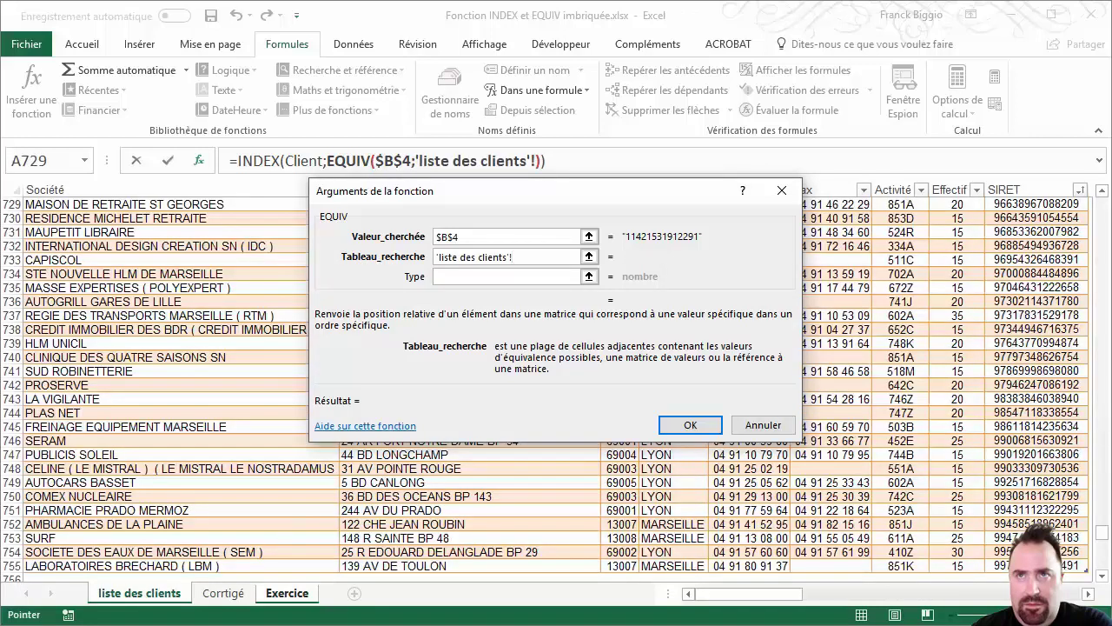
pyautogui.scroll(6, 1028, 218)
pyautogui.scroll(1, 1034, 221)
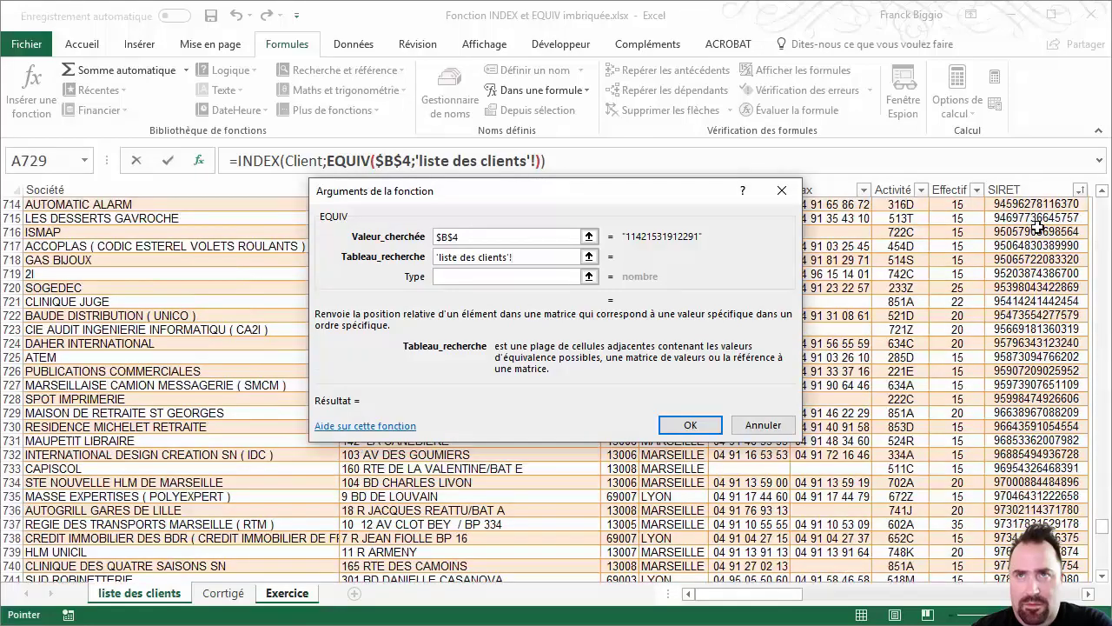
pyautogui.scroll(4, 1043, 226)
pyautogui.scroll(7, 1055, 235)
pyautogui.scroll(8, 1055, 235)
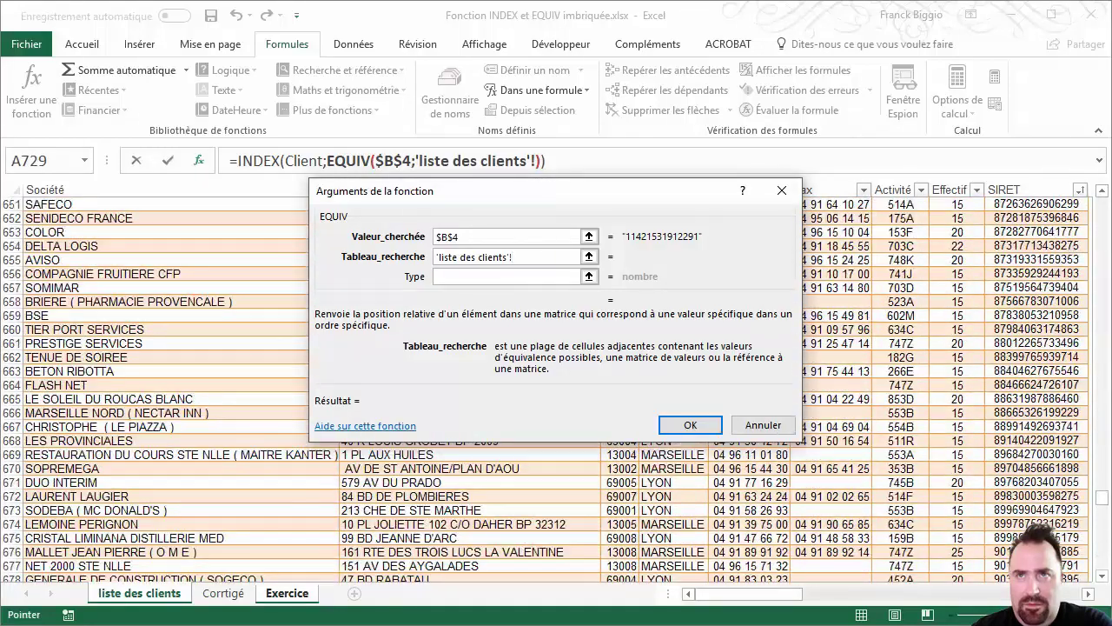
pyautogui.moveTo(1103, 497); pyautogui.dragTo(1102, 205)
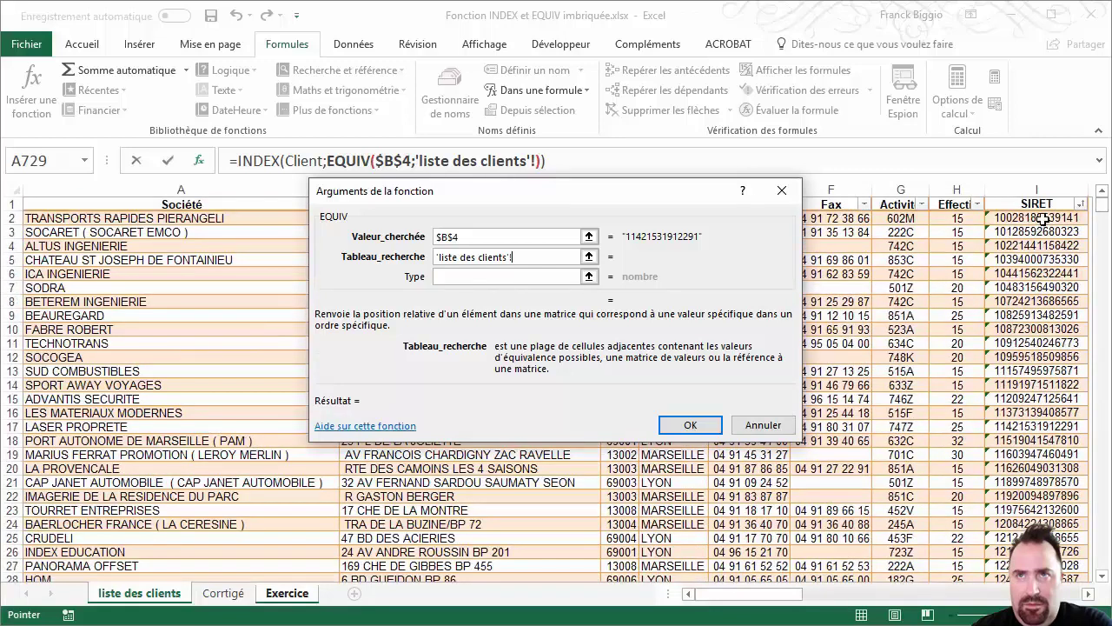
pyautogui.click(1043, 218)
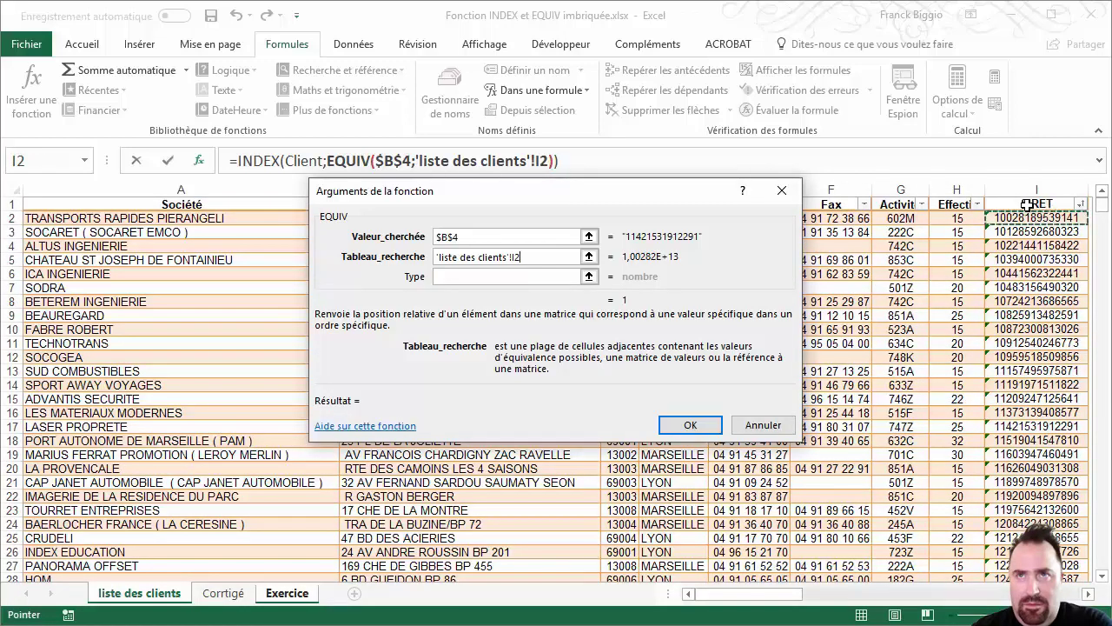
pyautogui.click(1027, 204)
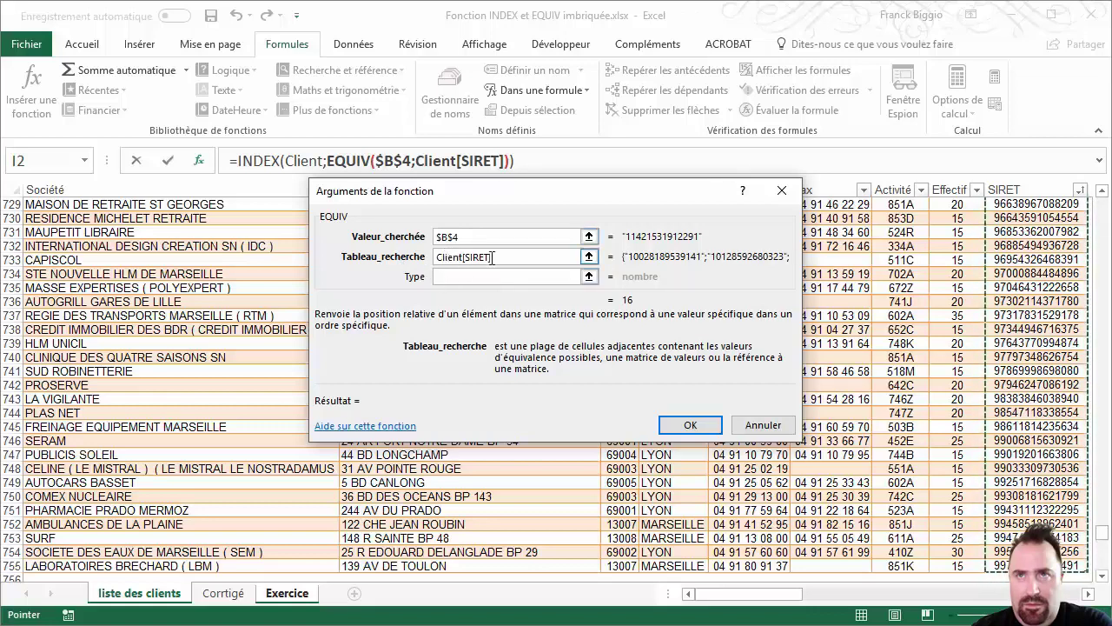
pyautogui.click(455, 275)
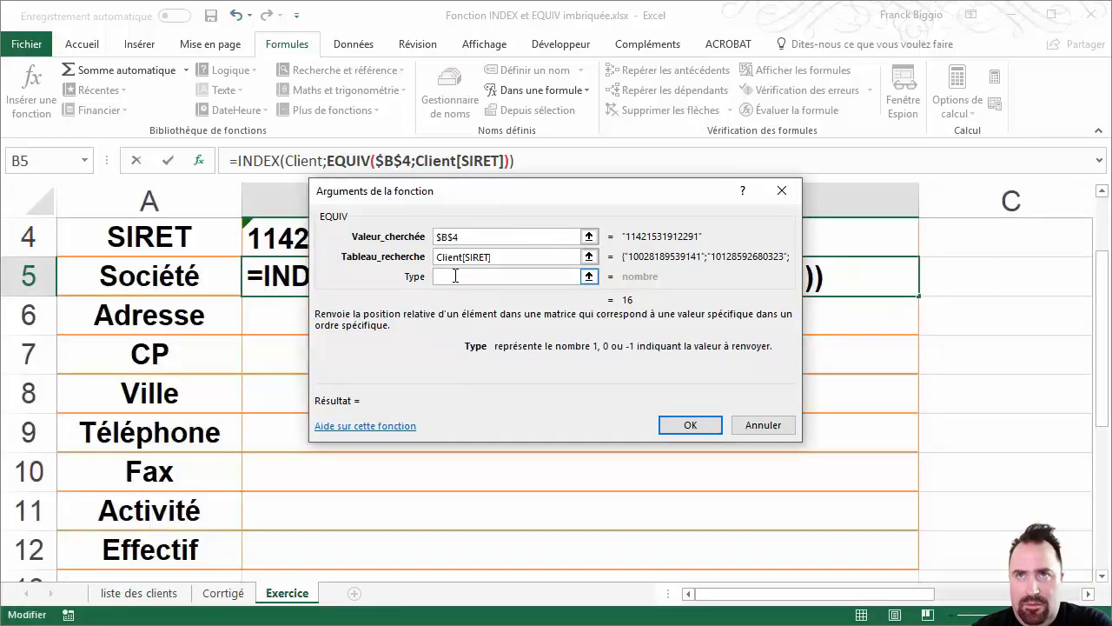
pyautogui.write('0')
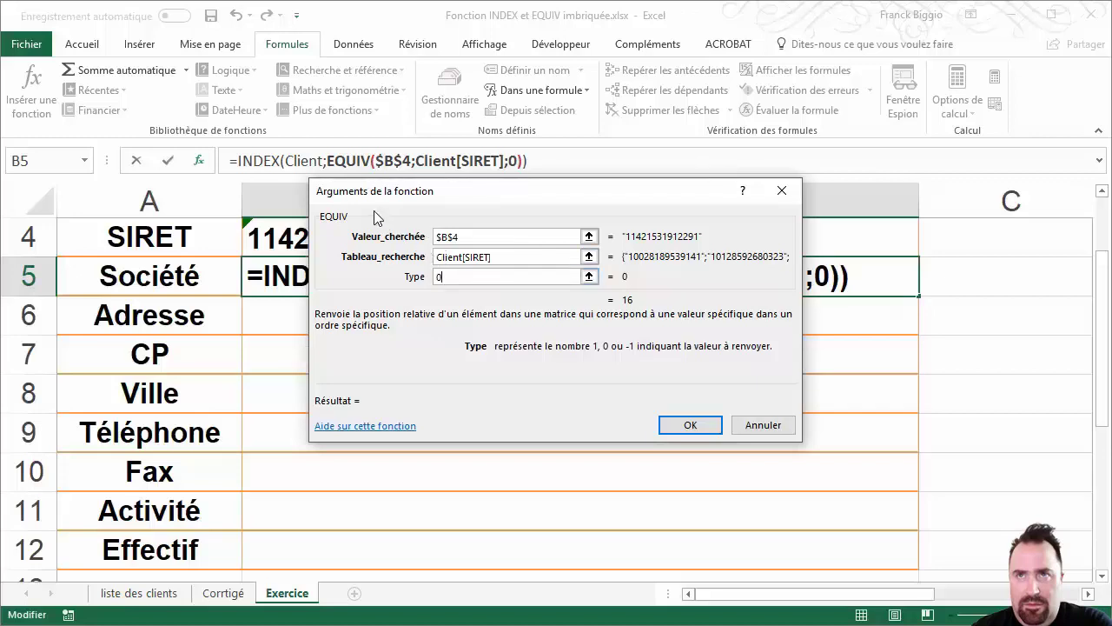
pyautogui.click(258, 163)
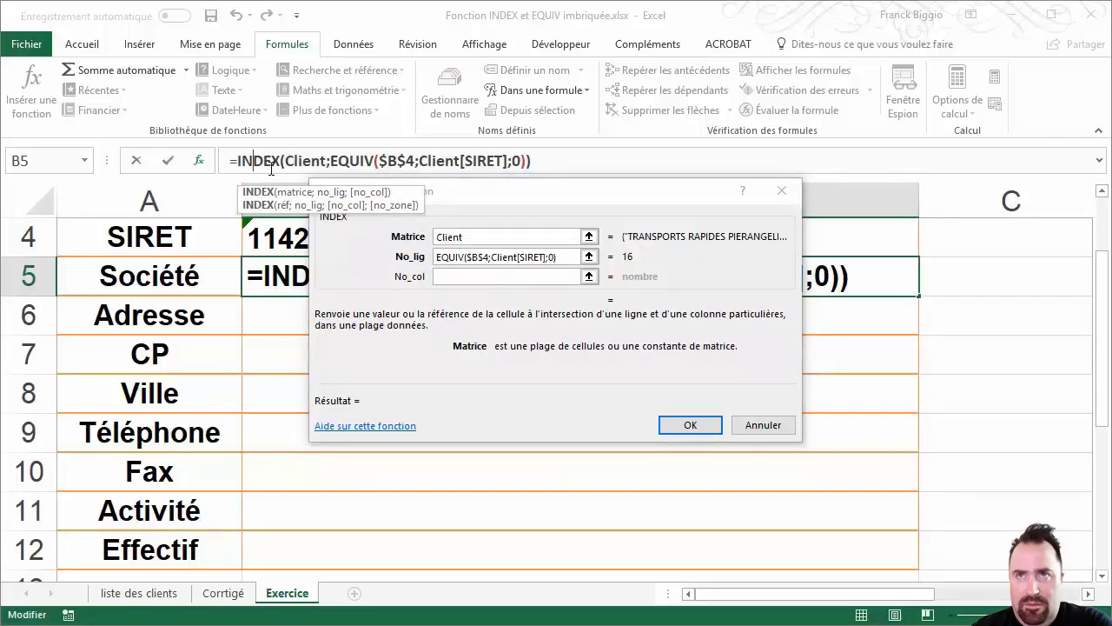
# Move to INDEX's column-number argument and bring up the recent functions list
pyautogui.click(448, 276)
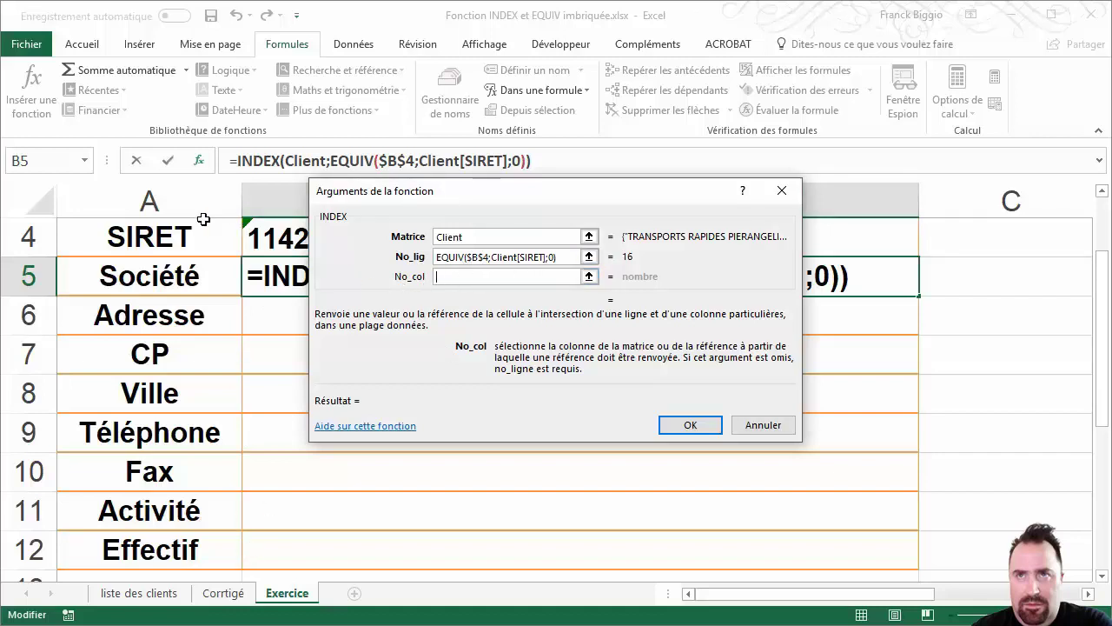
pyautogui.click(85, 161)
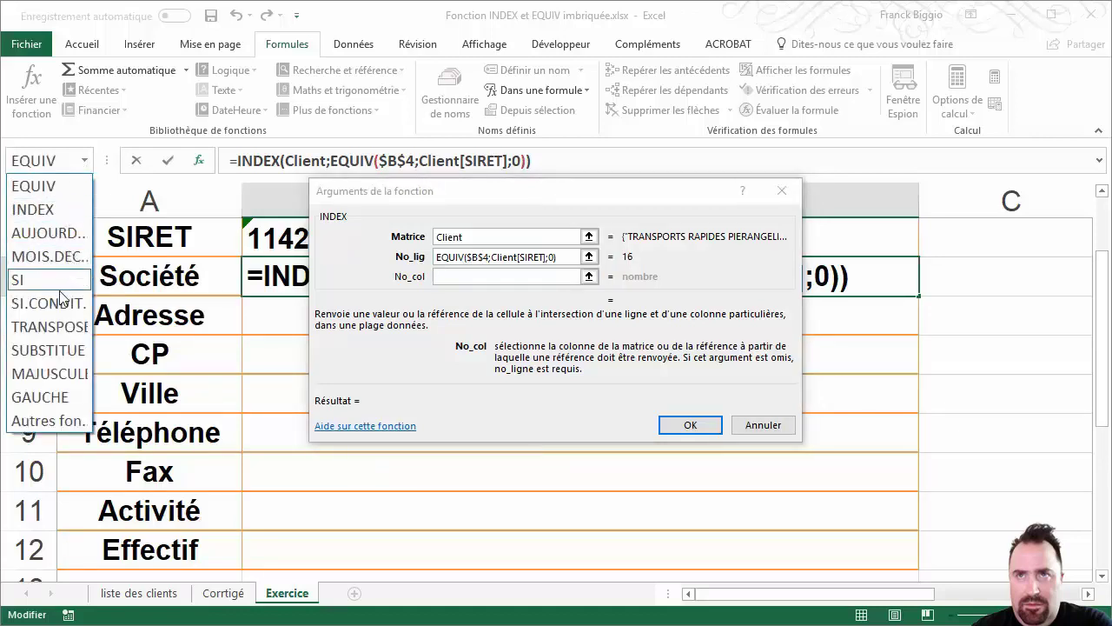
# Nest a second EQUIV as INDEX's column argument, using A5 as the lookup value
pyautogui.click(67, 184)
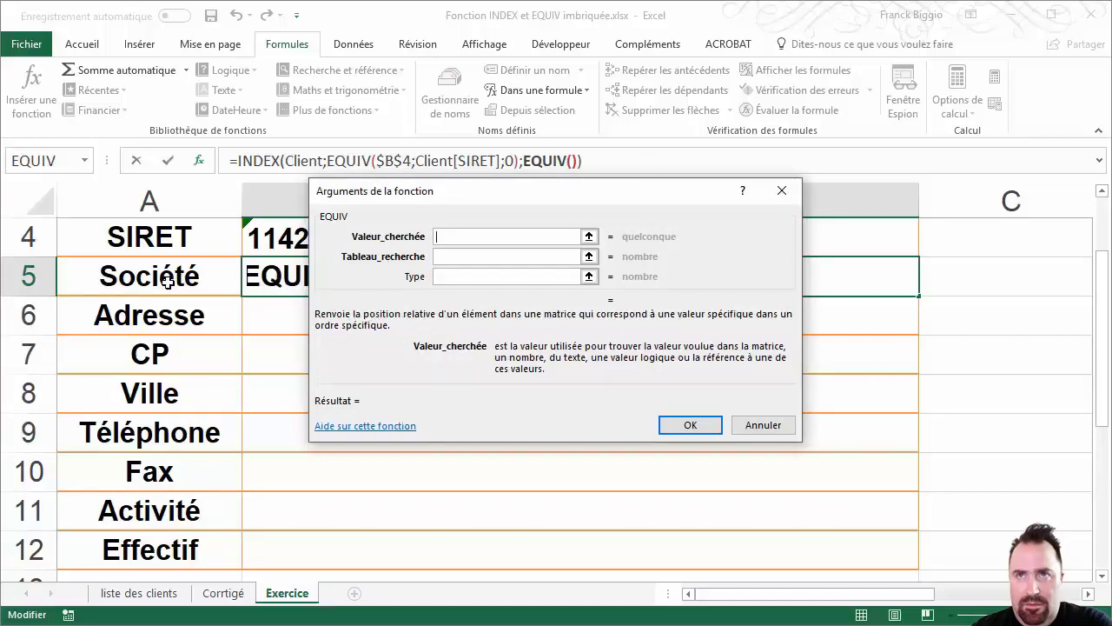
pyautogui.click(167, 280)
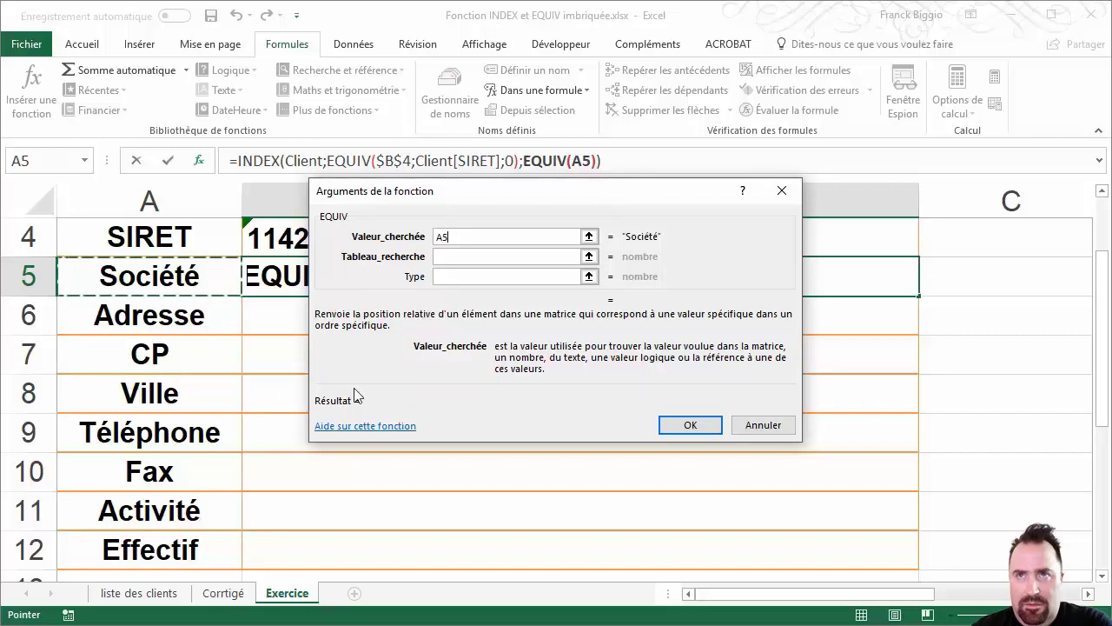
pyautogui.click(455, 258)
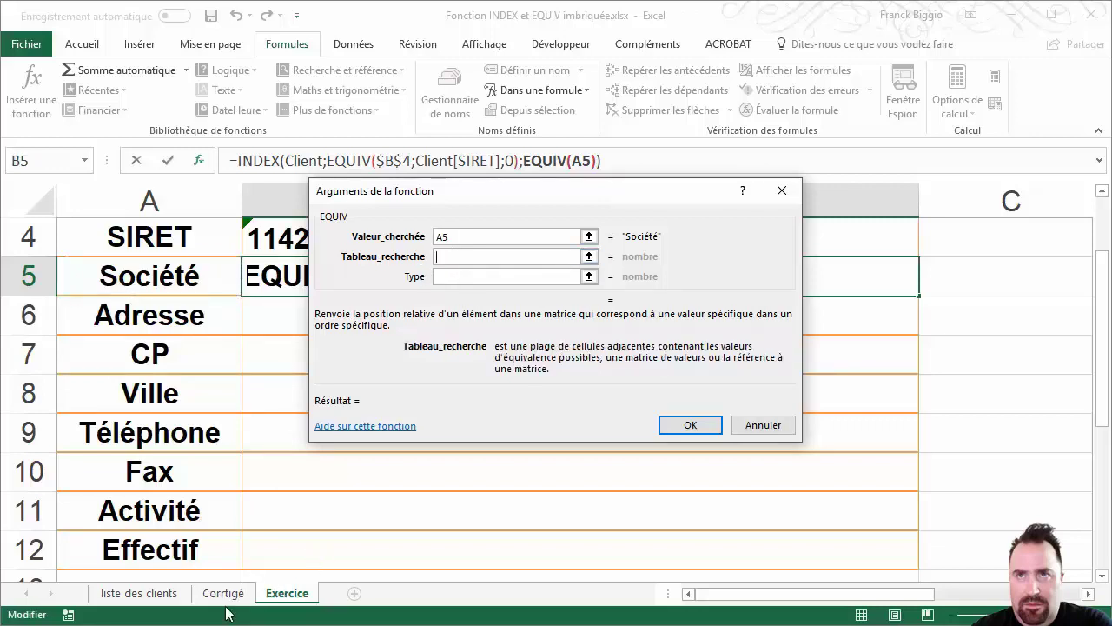
# Match against the Client table header row with type 0 and confirm, showing LASER PROPRETE
pyautogui.click(116, 594)
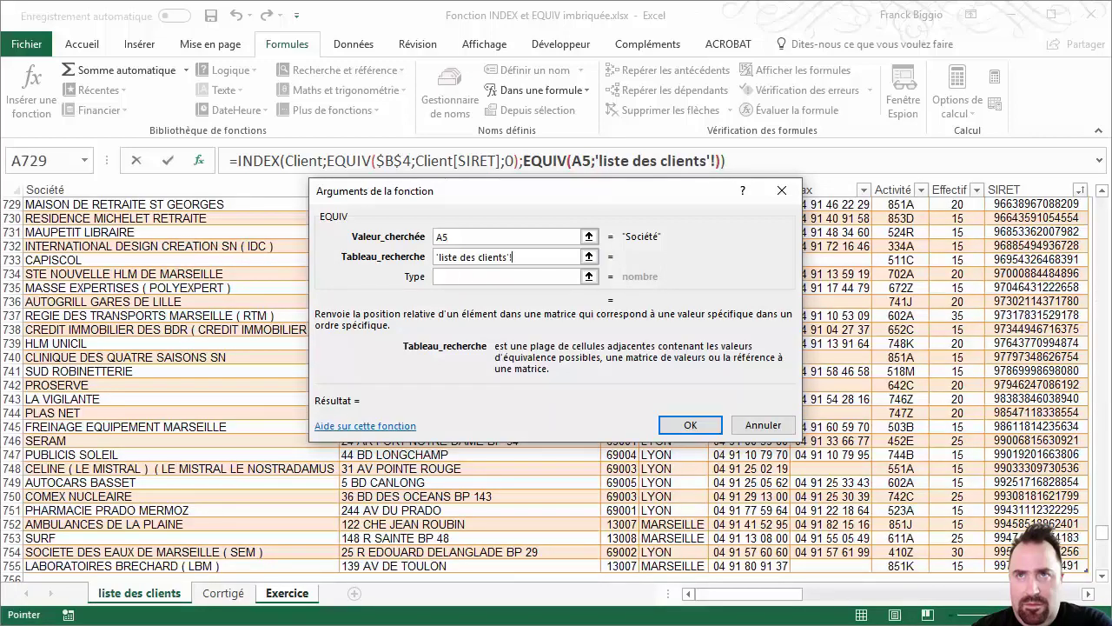
pyautogui.click(1103, 213)
pyautogui.moveTo(1103, 212); pyautogui.dragTo(1105, 210)
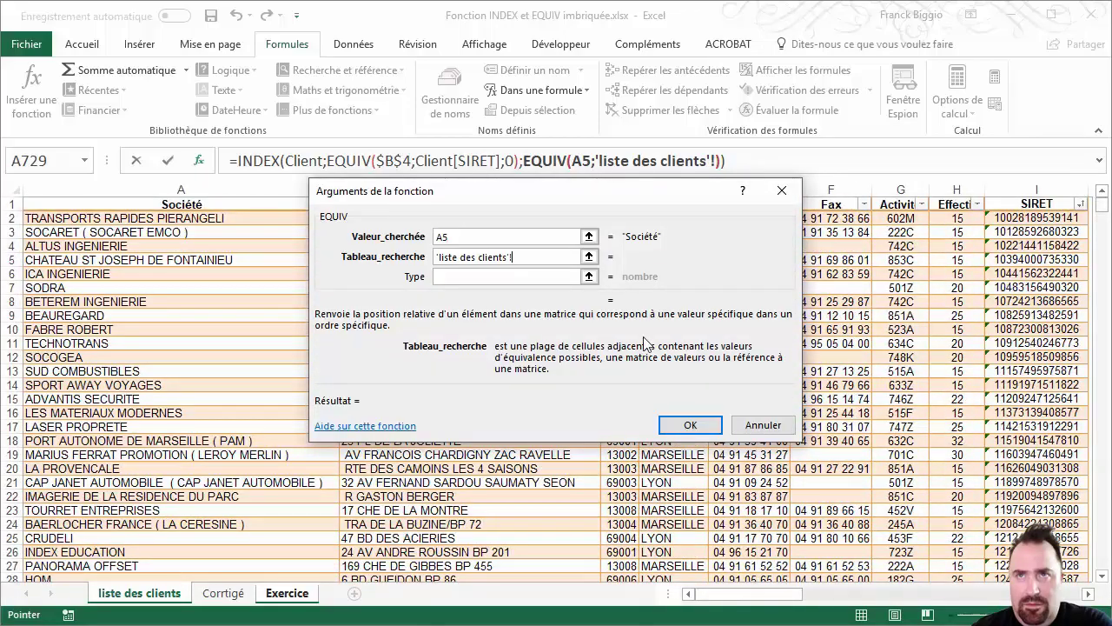
pyautogui.click(146, 189)
pyautogui.moveTo(146, 205); pyautogui.dragTo(1051, 202)
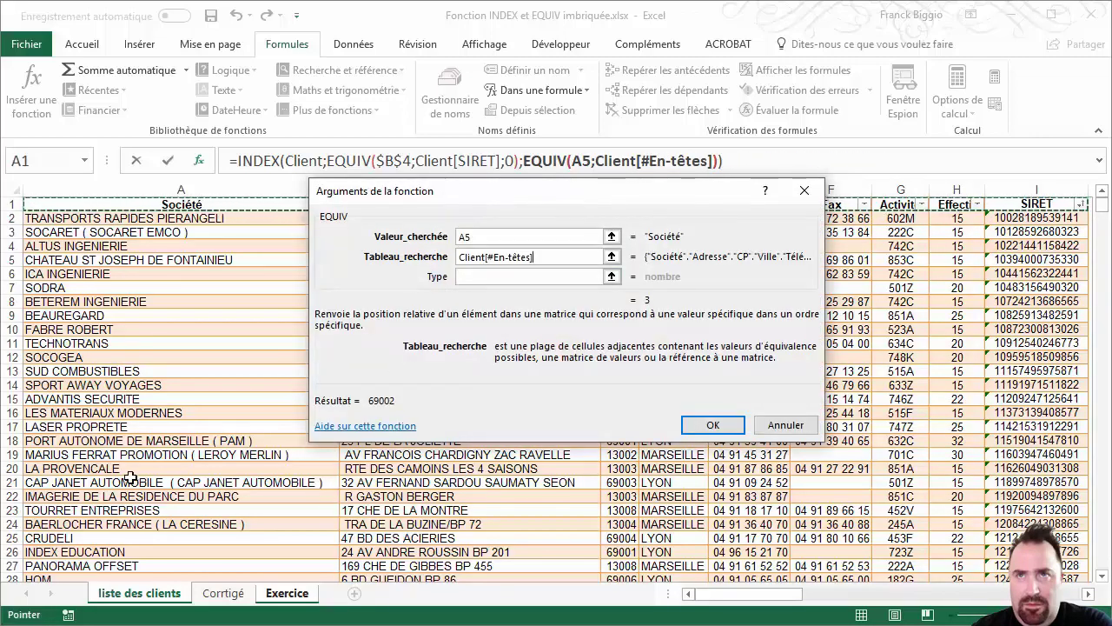
pyautogui.click(478, 277)
pyautogui.click(476, 277)
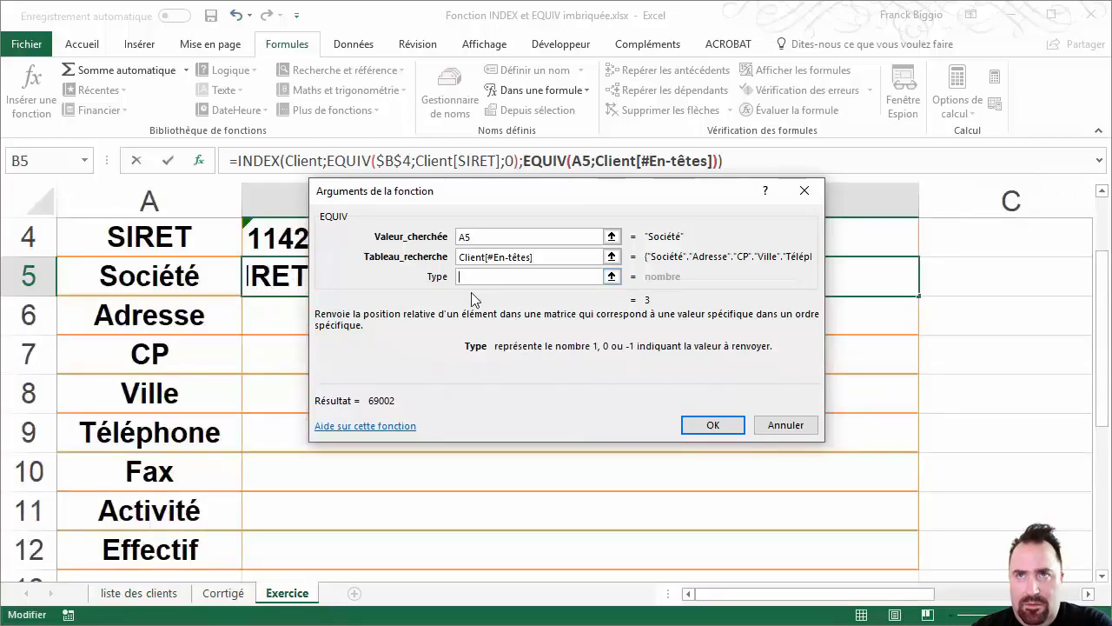
pyautogui.write('0')
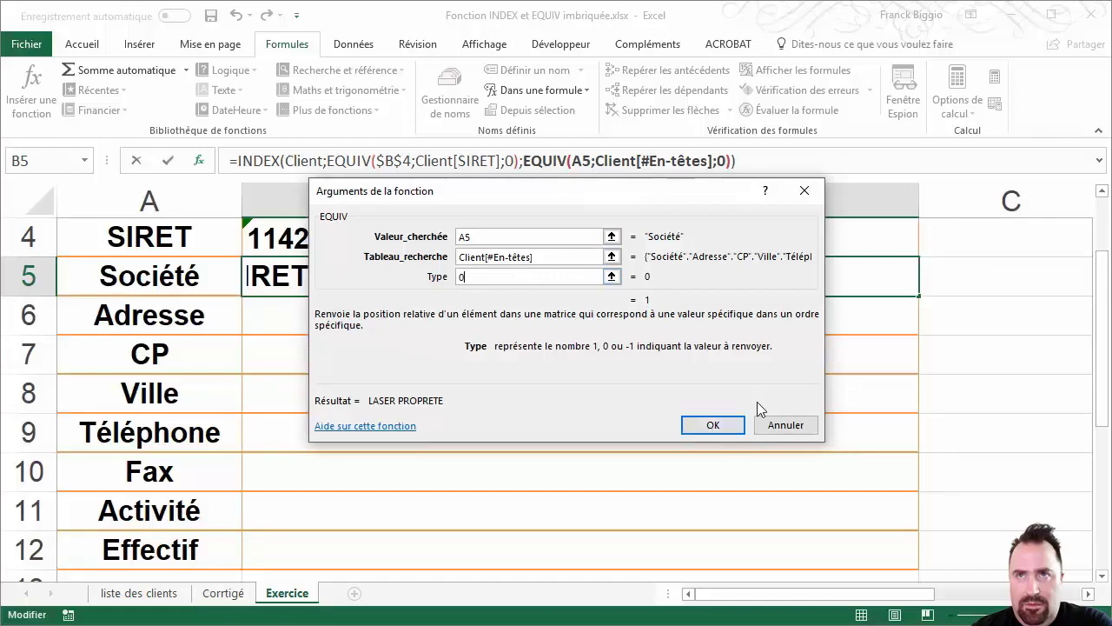
pyautogui.click(711, 426)
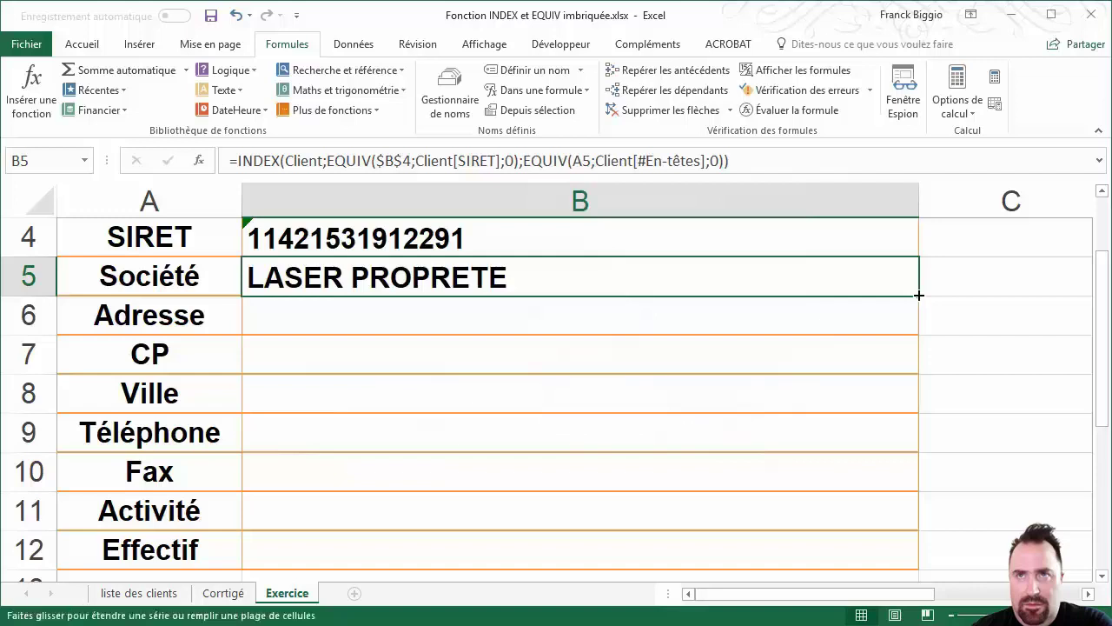
# Fill B5's formula down to B12 for address, postcode 69002, LYON, phone, fax, activity, headcount
pyautogui.doubleClick(918, 295)
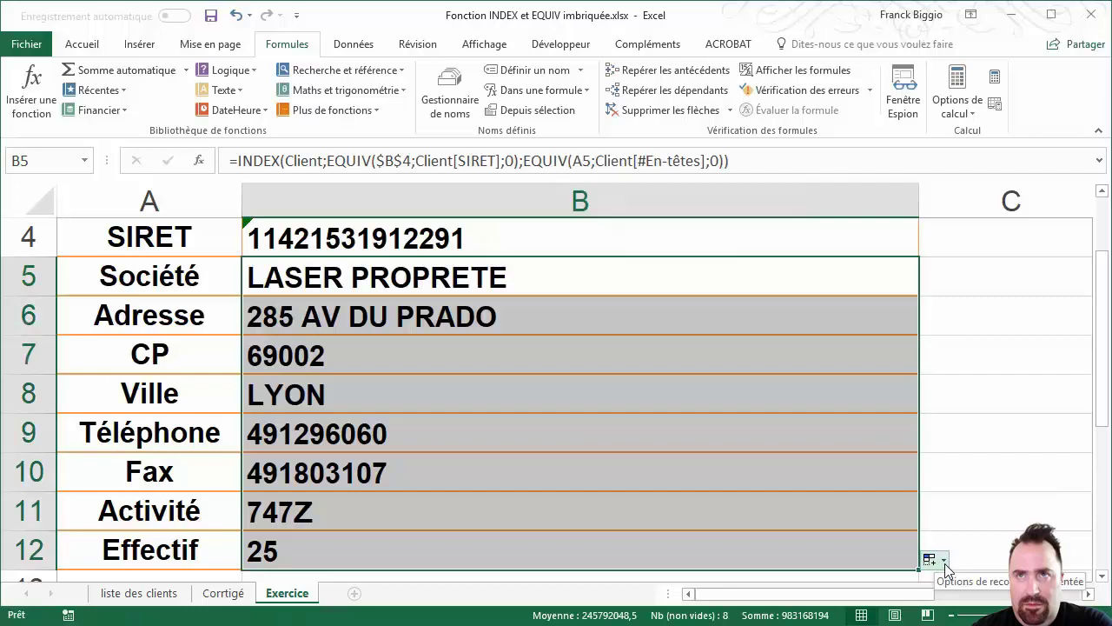
pyautogui.click(945, 563)
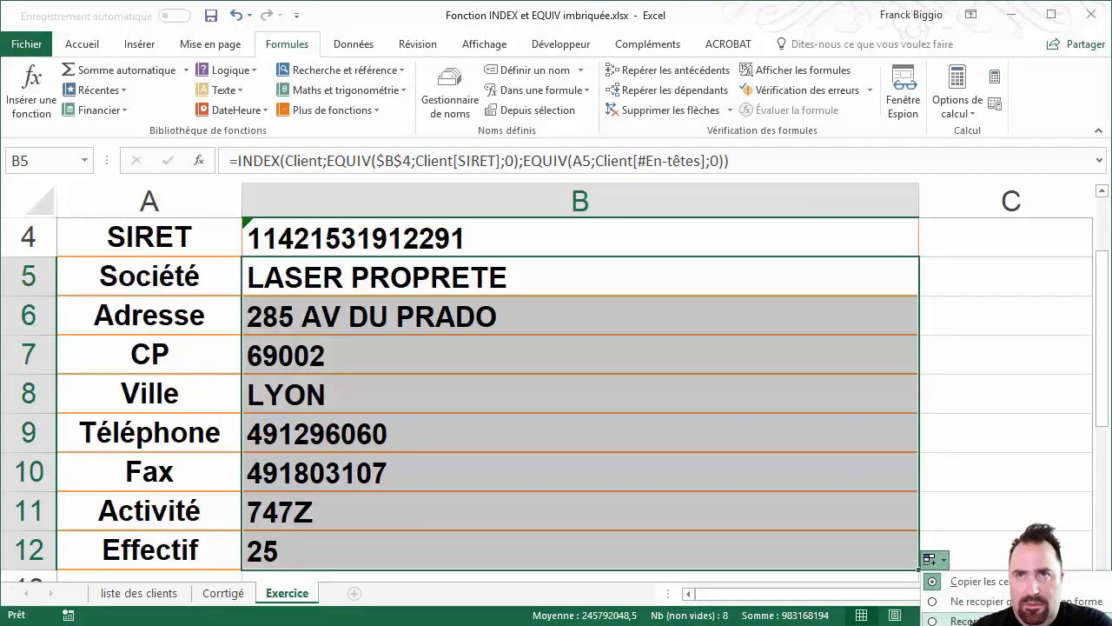
# Apply Recopier sans la mise en forme so phone and fax keep spaced digit formatting, then select B4
pyautogui.click(956, 620)
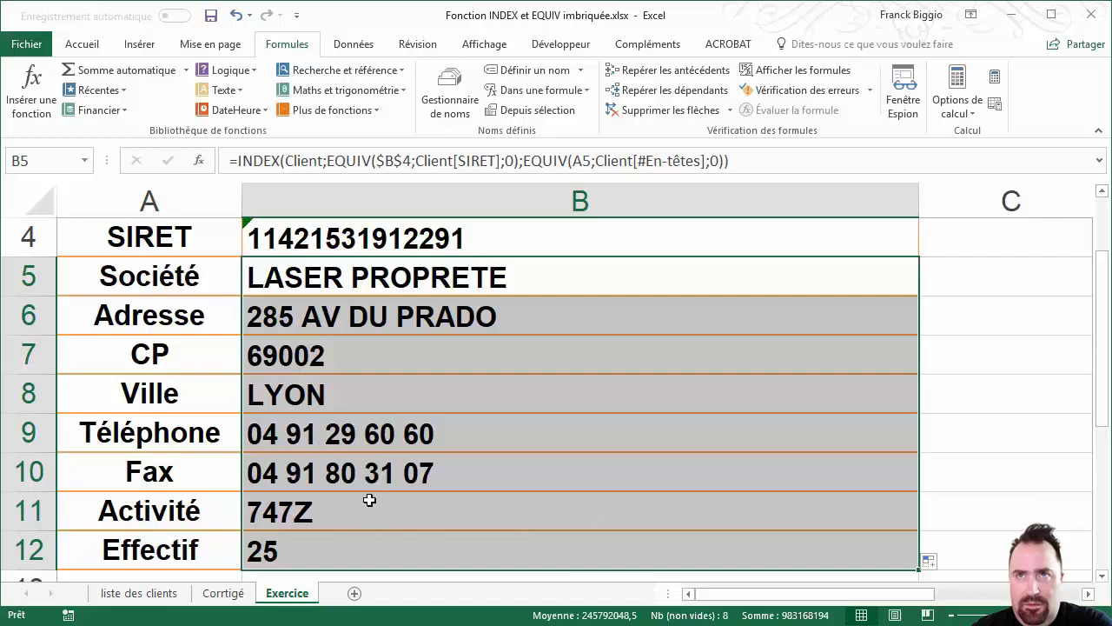
pyautogui.click(560, 233)
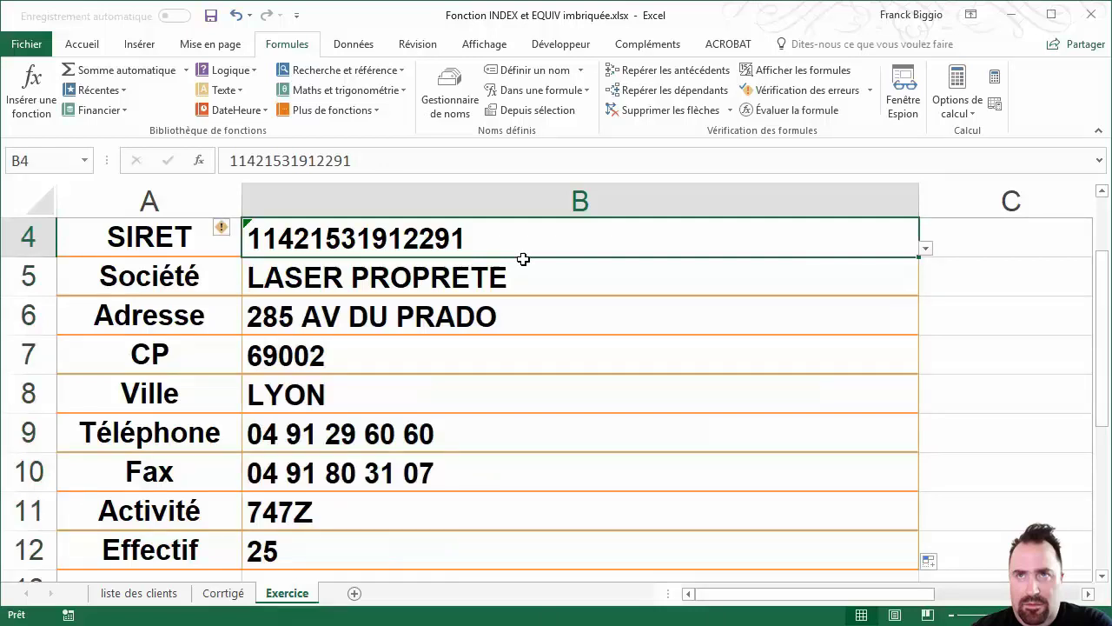